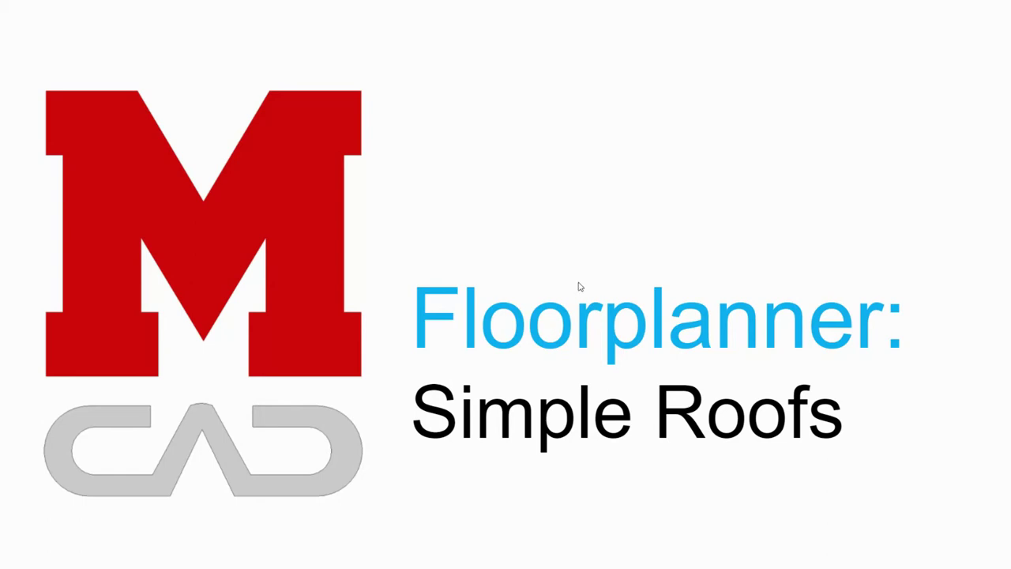
Leave the slideshow and bring up the Floorplanner project's 3D house model
key("Escape")
left_click(86, 11)
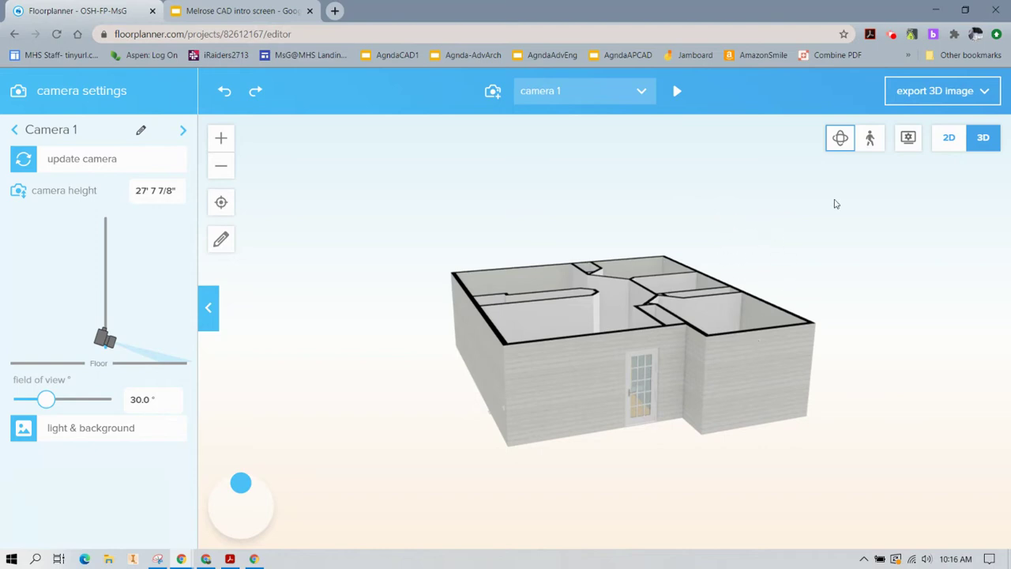
In the 2D plan, delete the dark block from the Living room and show the structurals catalog
left_click(946, 142)
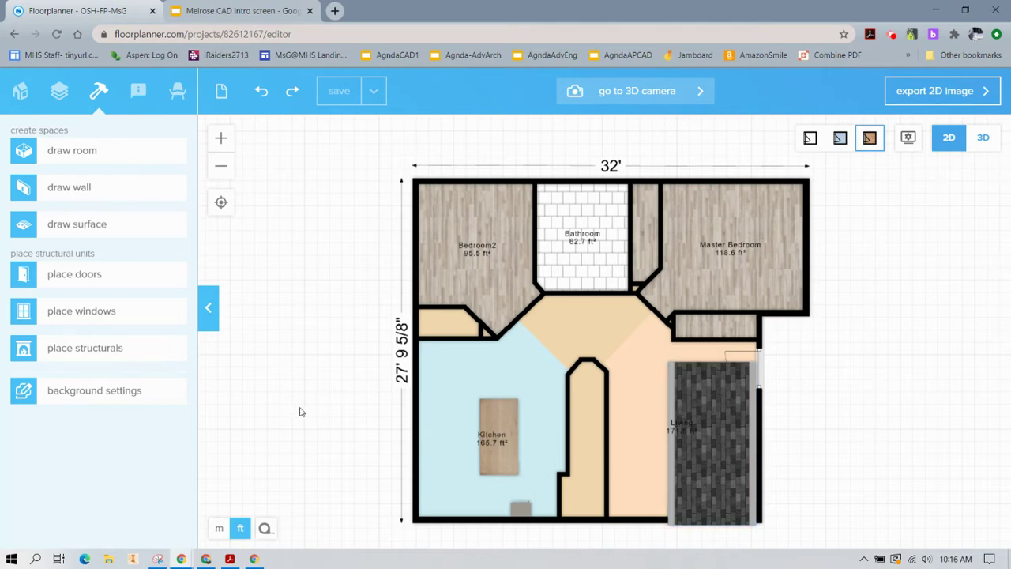
left_click(680, 492)
key("Delete")
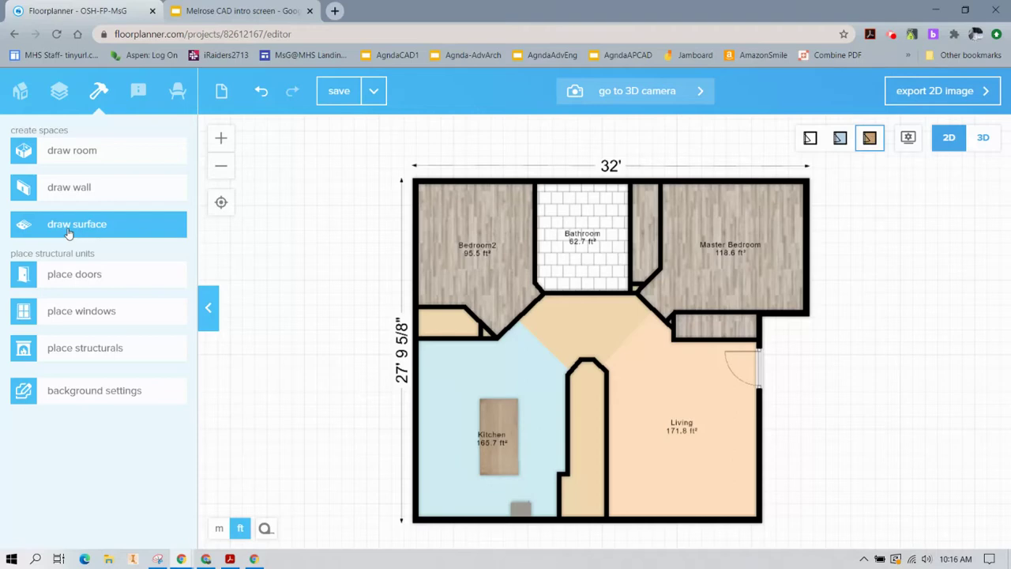
left_click(80, 347)
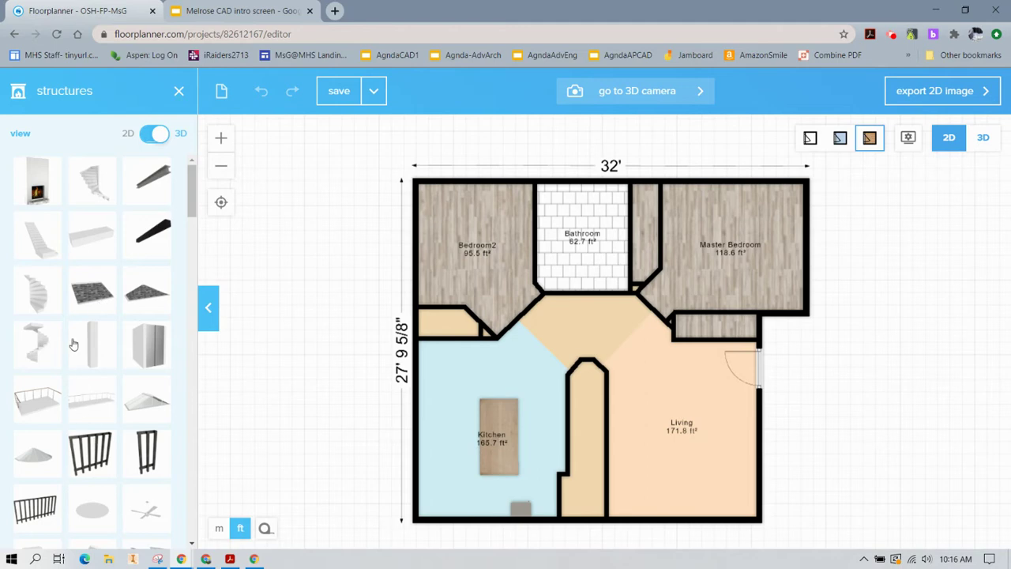
Place a shingled roof part on the Living area and stretch it to 178 1/2" by 360 1/2" over the right half
left_click_drag(92, 297, 731, 480)
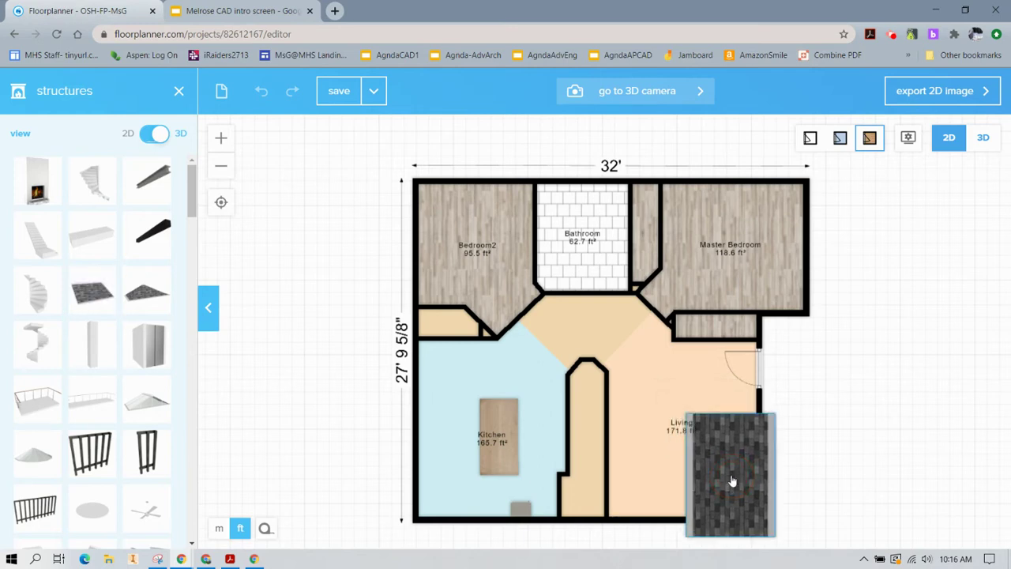
left_click(730, 480)
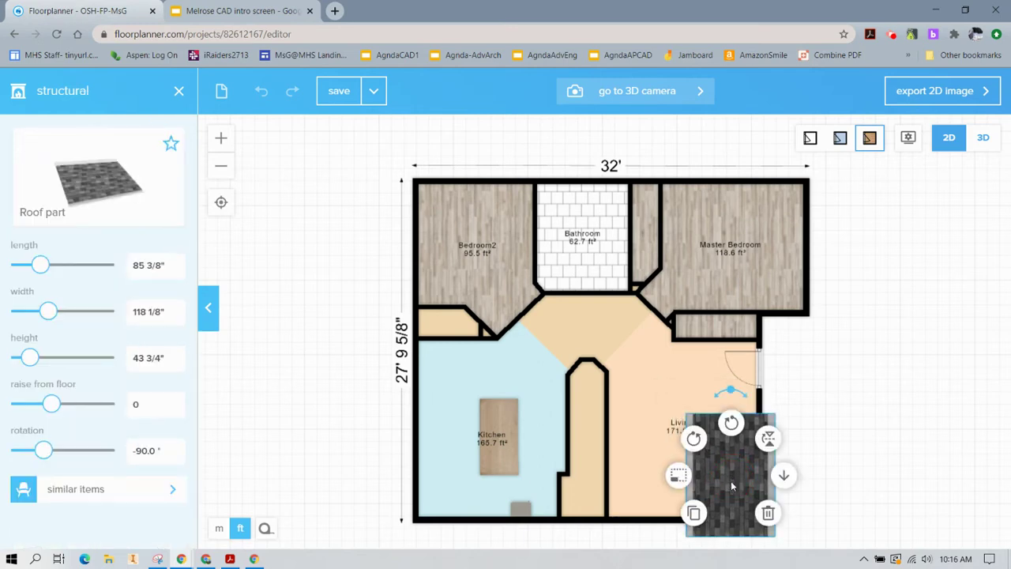
left_click(681, 476)
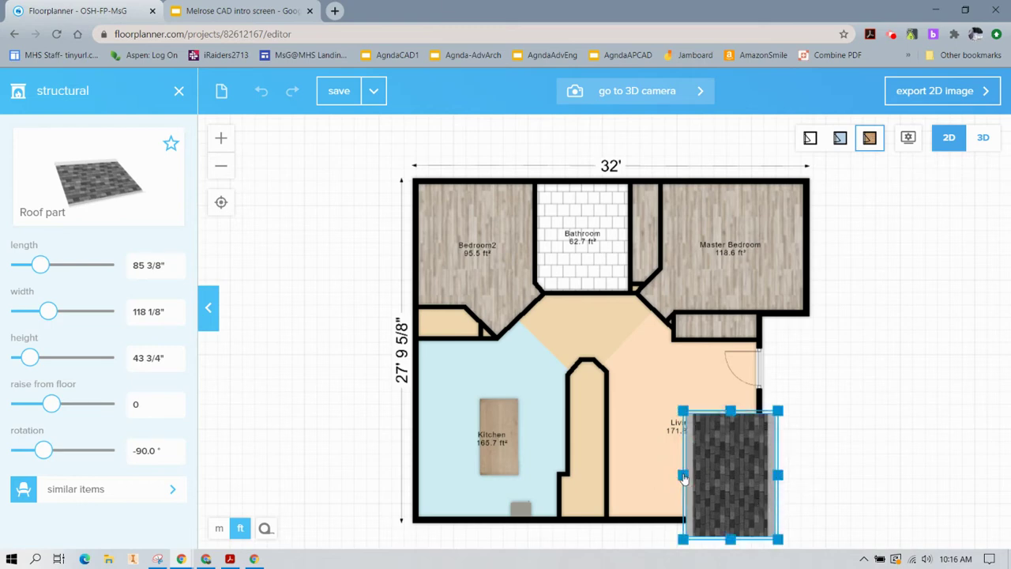
left_click_drag(684, 412, 587, 161)
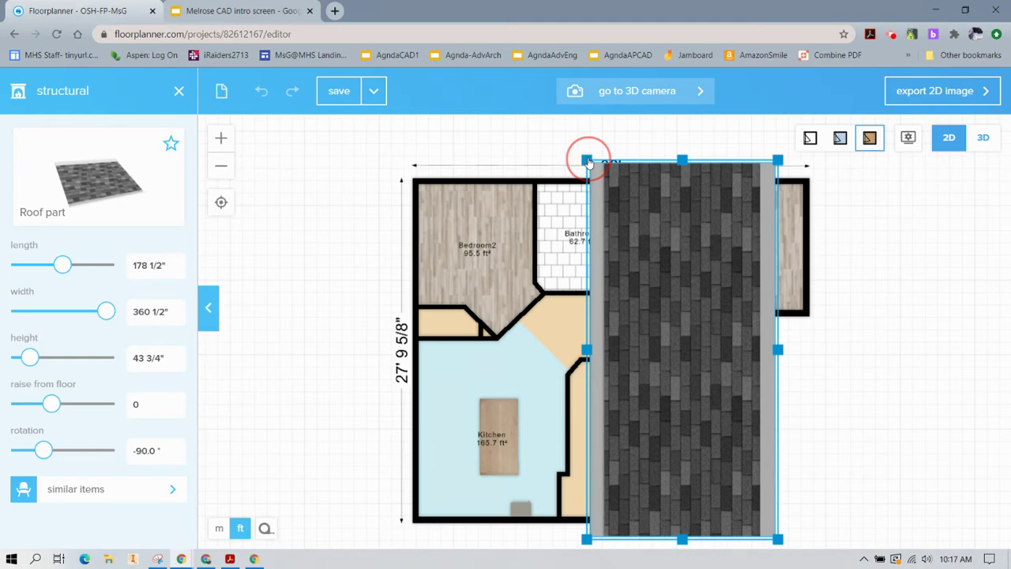
left_click(627, 319)
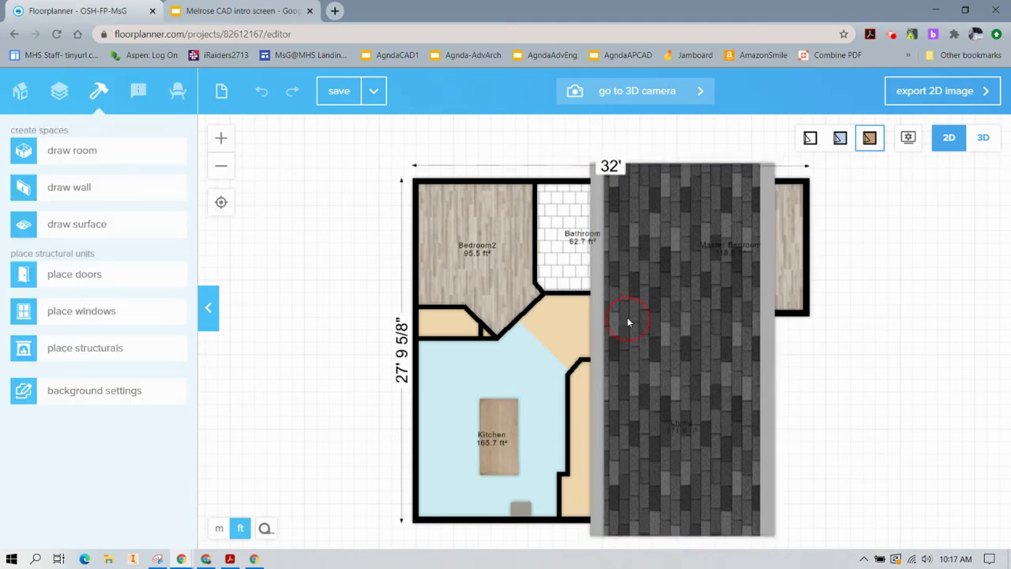
left_click(627, 320)
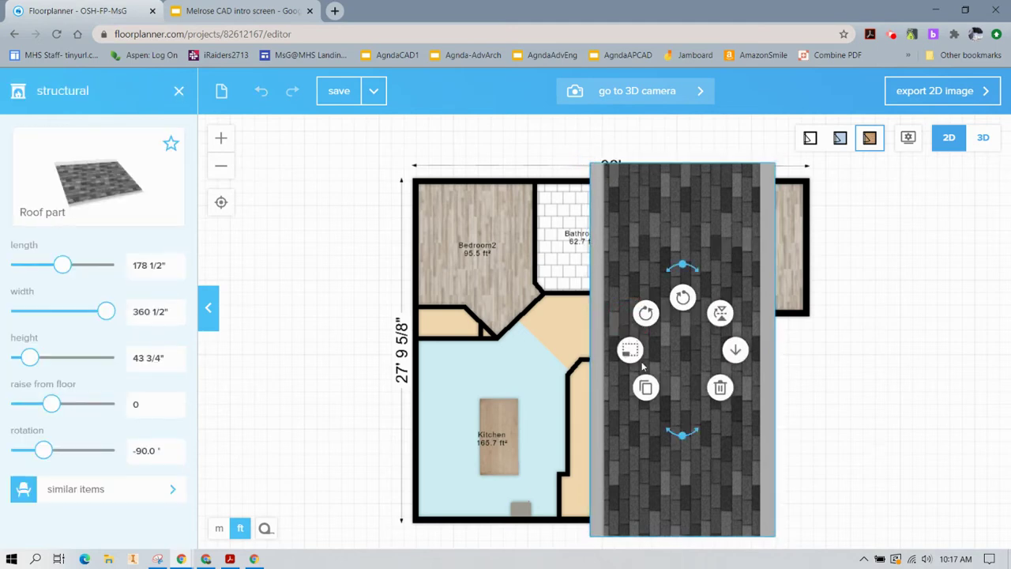
Duplicate the roof part and move the copy over the plan's left half
left_click(646, 387)
left_click(591, 233)
left_click(481, 234)
left_click_drag(617, 240, 422, 232)
left_click(345, 235)
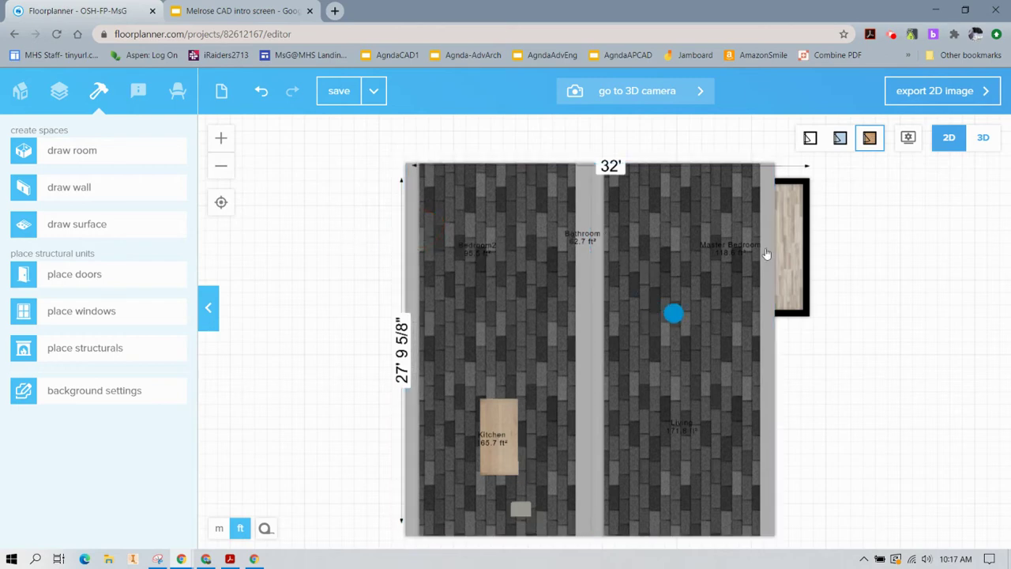
left_click(982, 139)
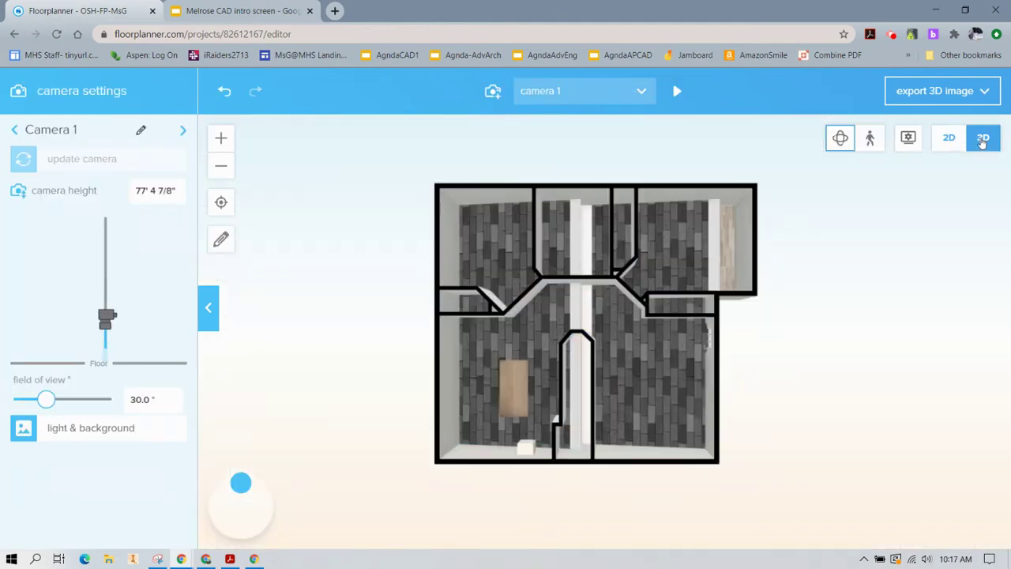
left_click_drag(833, 437, 834, 365)
right_click(834, 366)
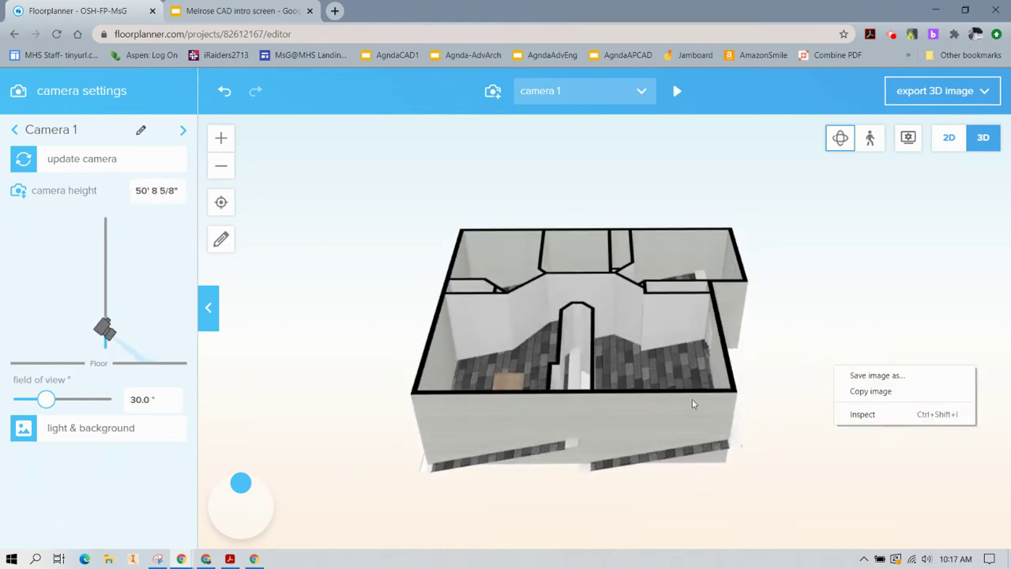
left_click(940, 149)
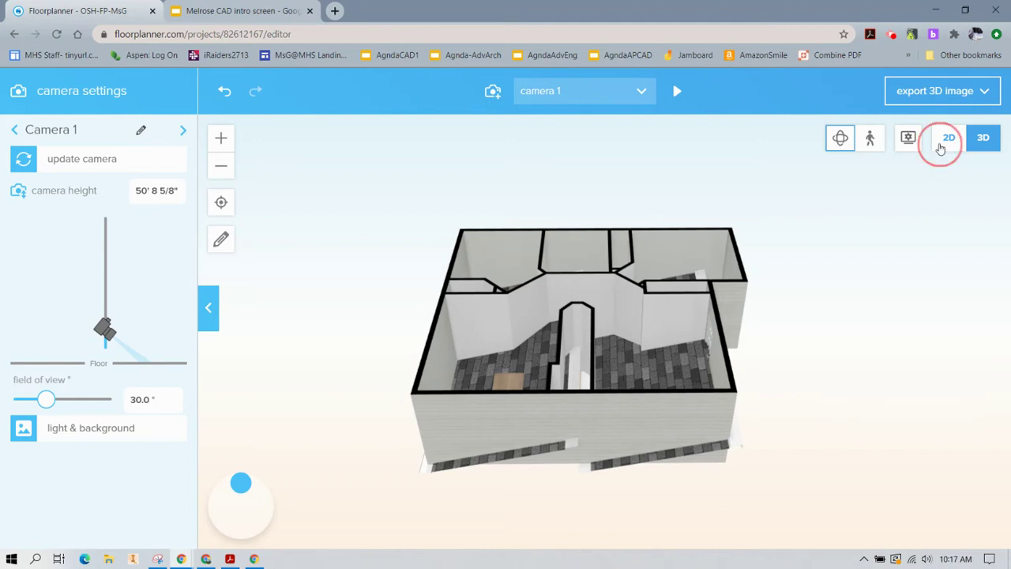
left_click(722, 272)
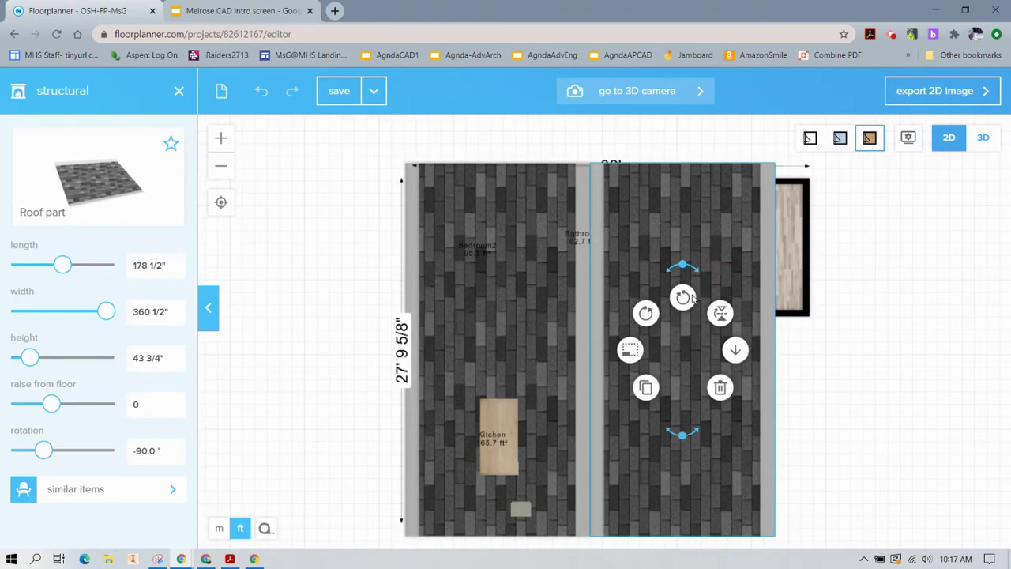
Turn the right roof part to 90° and raise both roof parts 9' from the floor
left_click(692, 297)
left_click(692, 298)
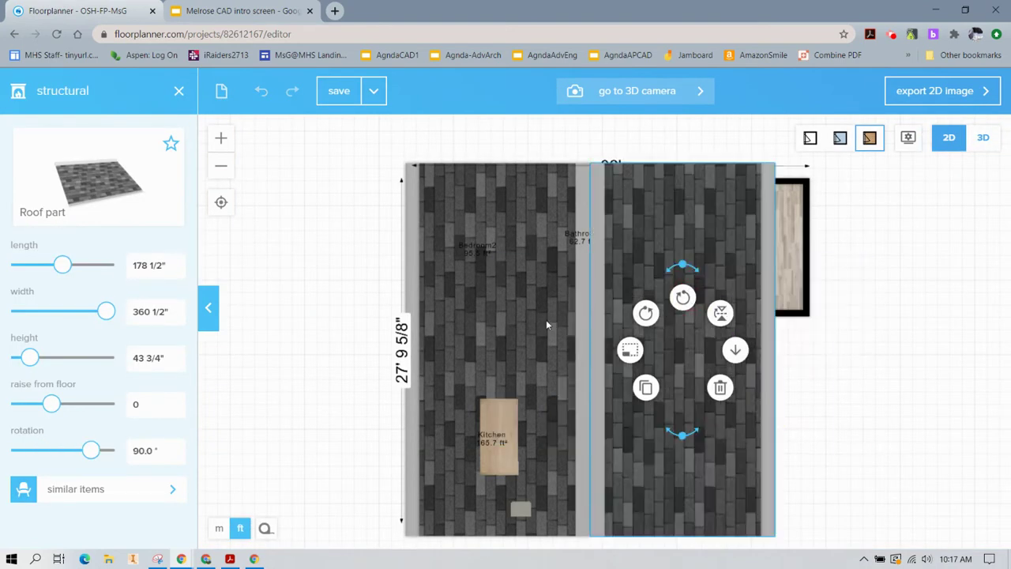
key("ctrl+a")
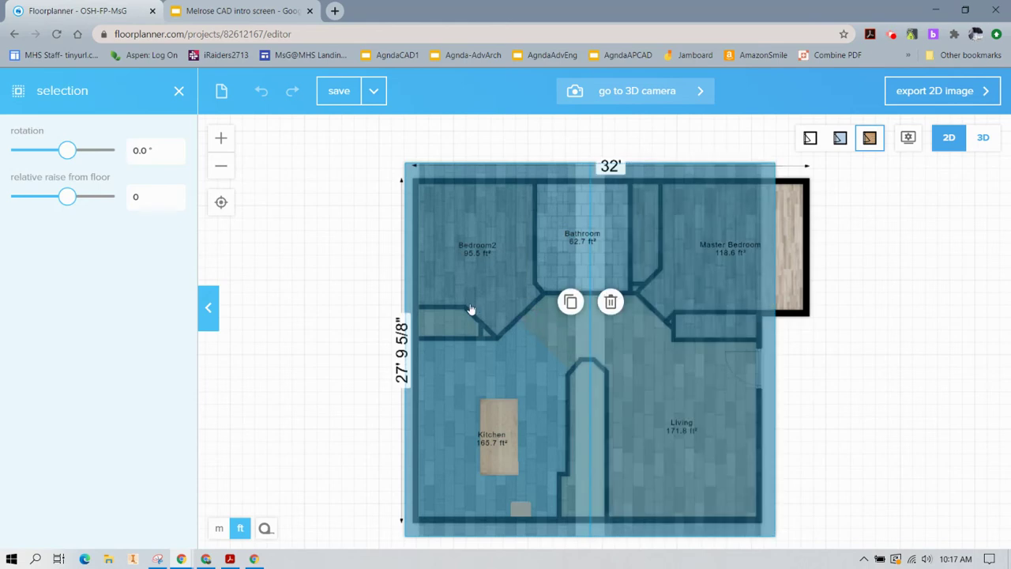
left_click(144, 198)
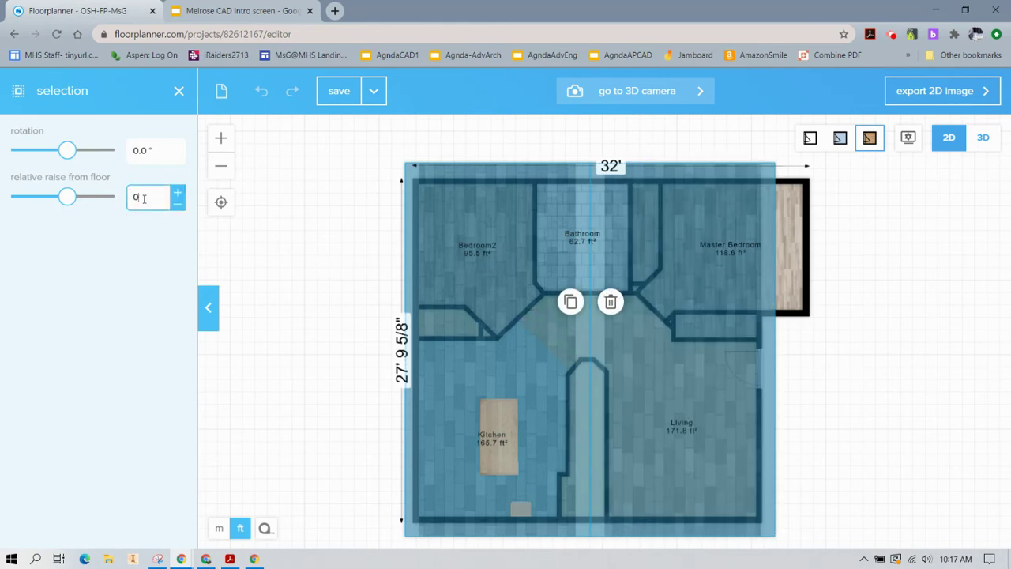
type("9")
left_click(149, 249)
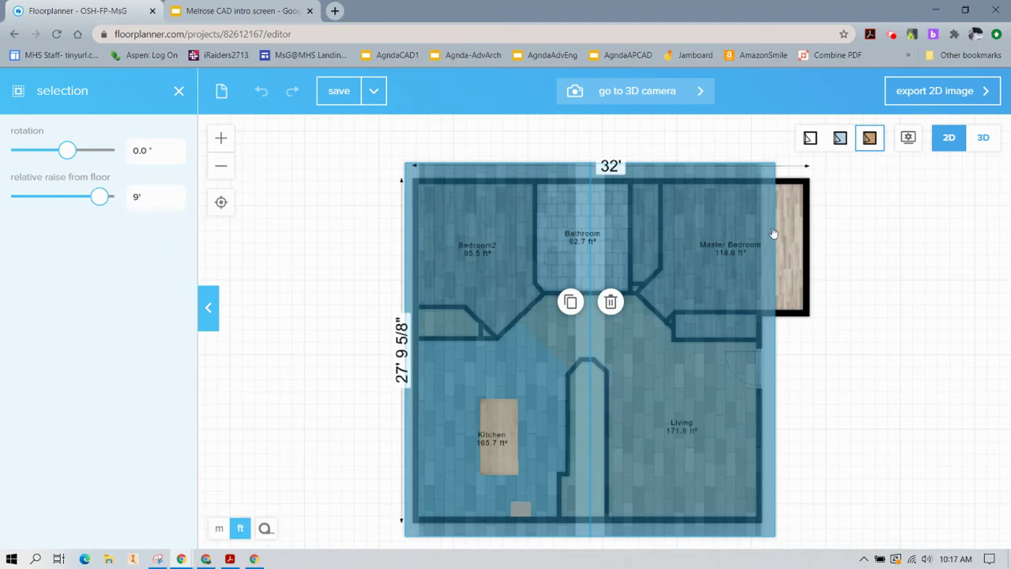
Orbit the 3D view to check the roofs sitting atop the walls
left_click(985, 138)
left_click_drag(814, 395, 820, 292)
right_click(820, 292)
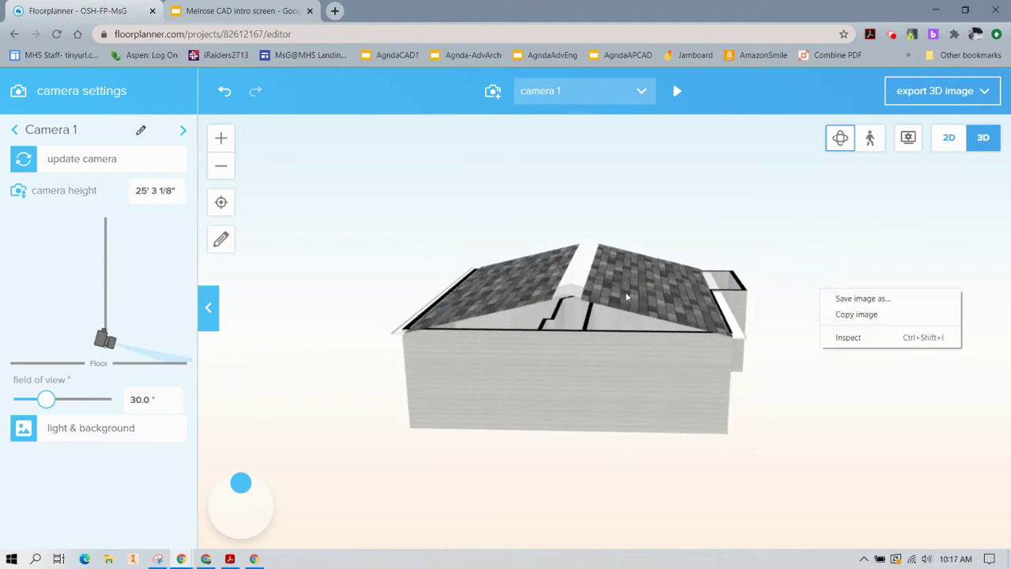
left_click(967, 140)
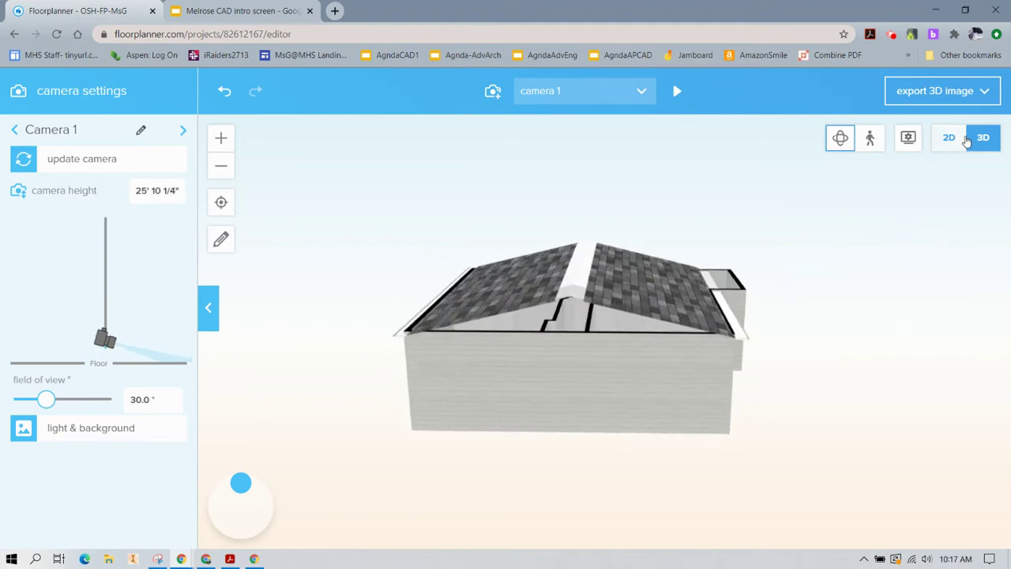
Set the right half of the main roof to a 5' (60") height
left_click(950, 138)
left_click(528, 346)
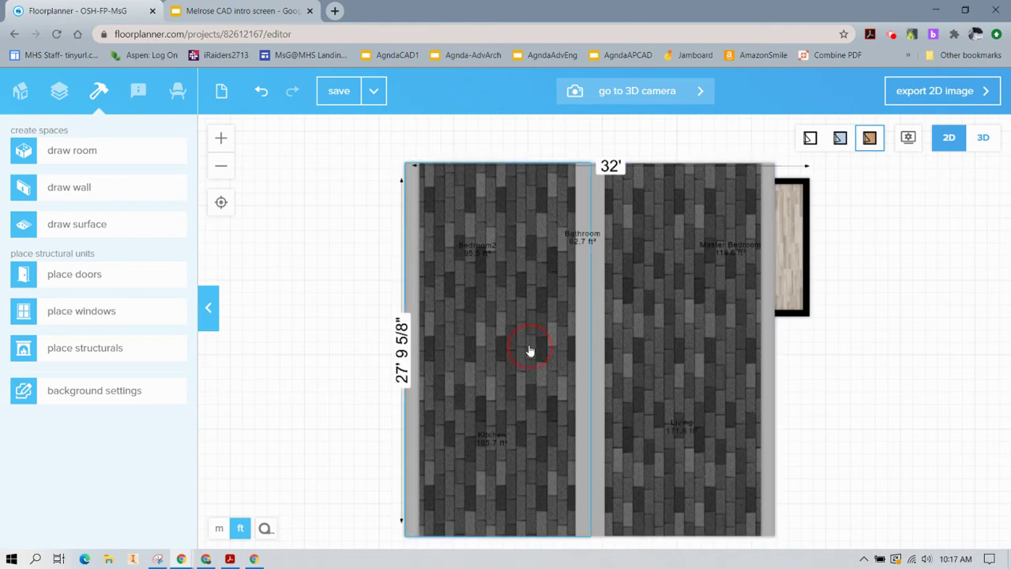
left_click(697, 322, "shift")
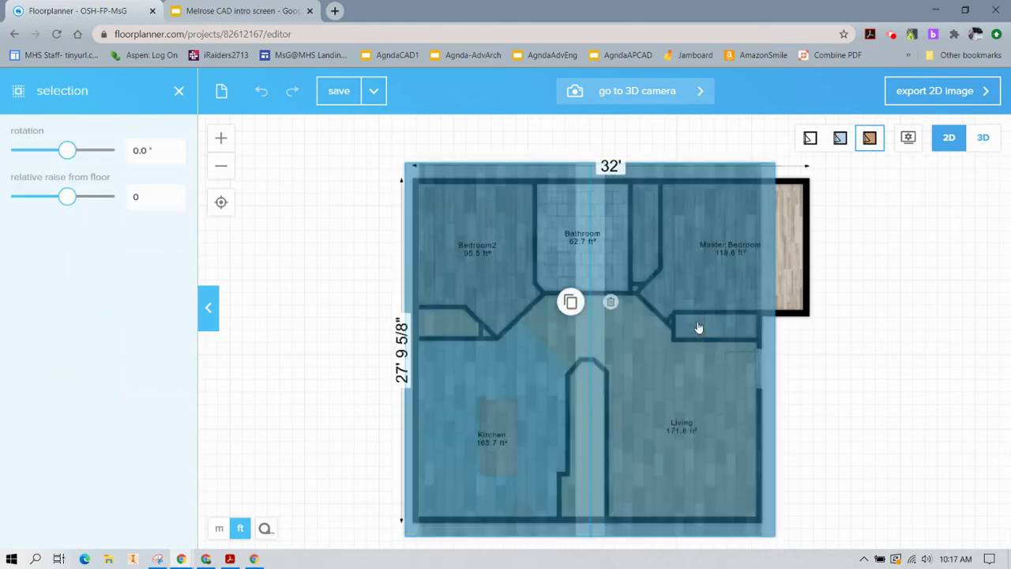
left_click(848, 372)
left_click(734, 397)
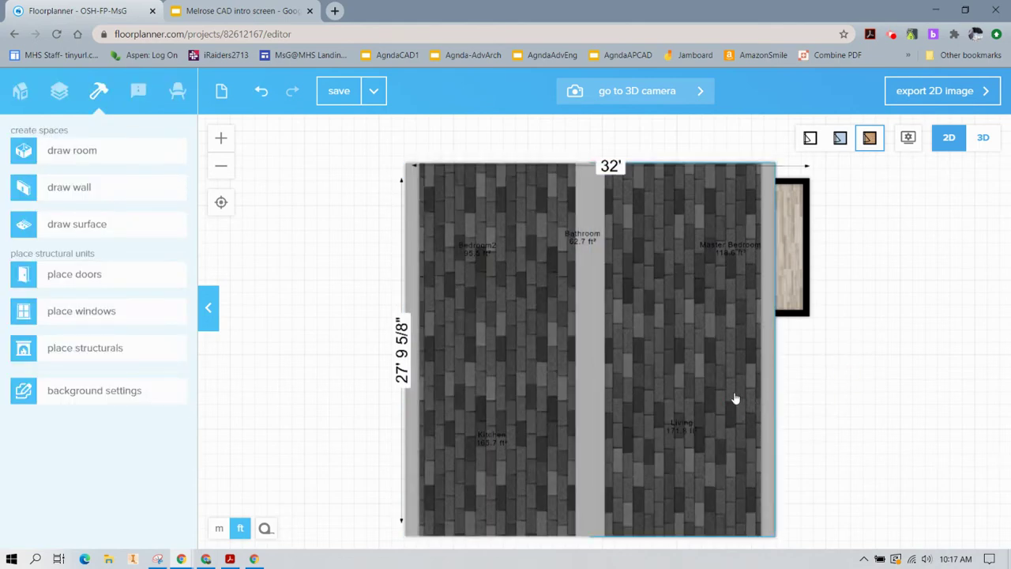
left_click(732, 362)
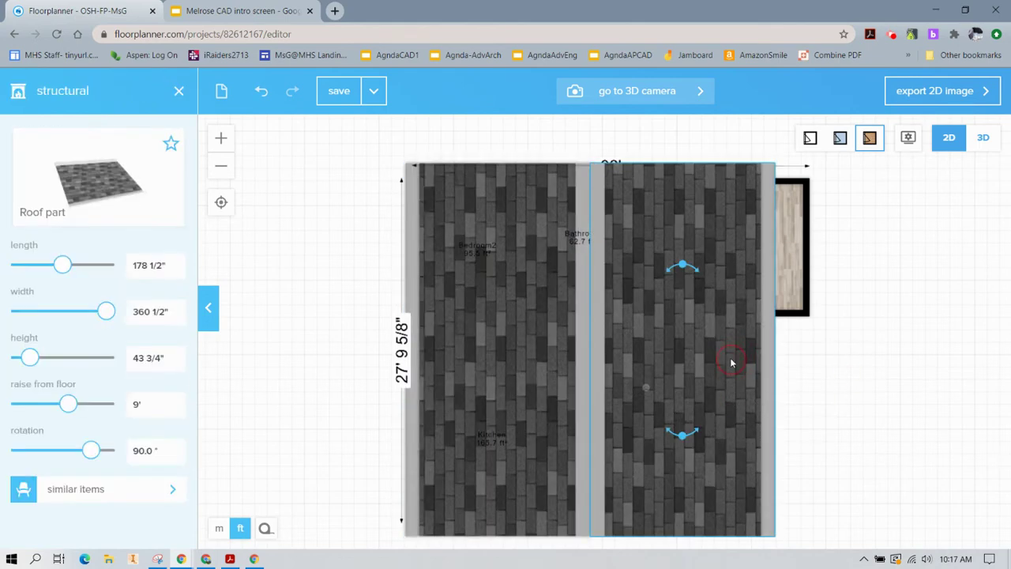
left_click(158, 357)
key("BackSpace")
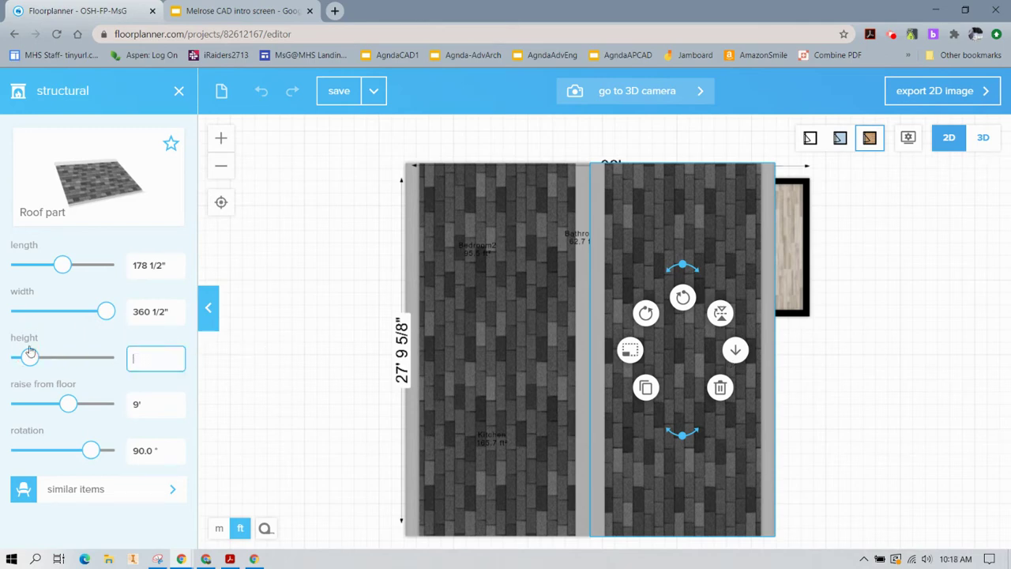
type("5")
key("Return")
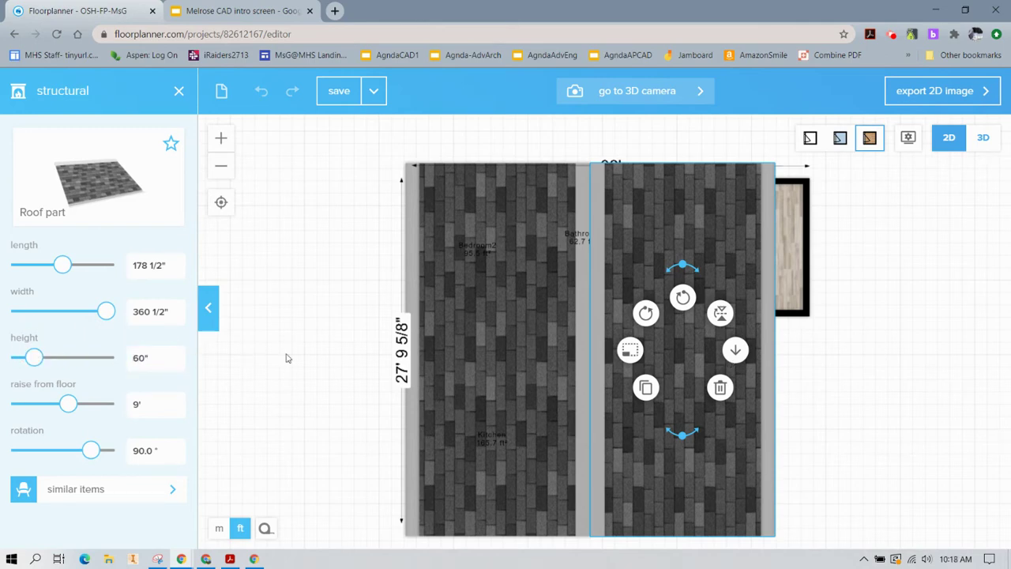
Set the left half of the main roof to a 5' (60") height as well
left_click(440, 325)
left_click(821, 323)
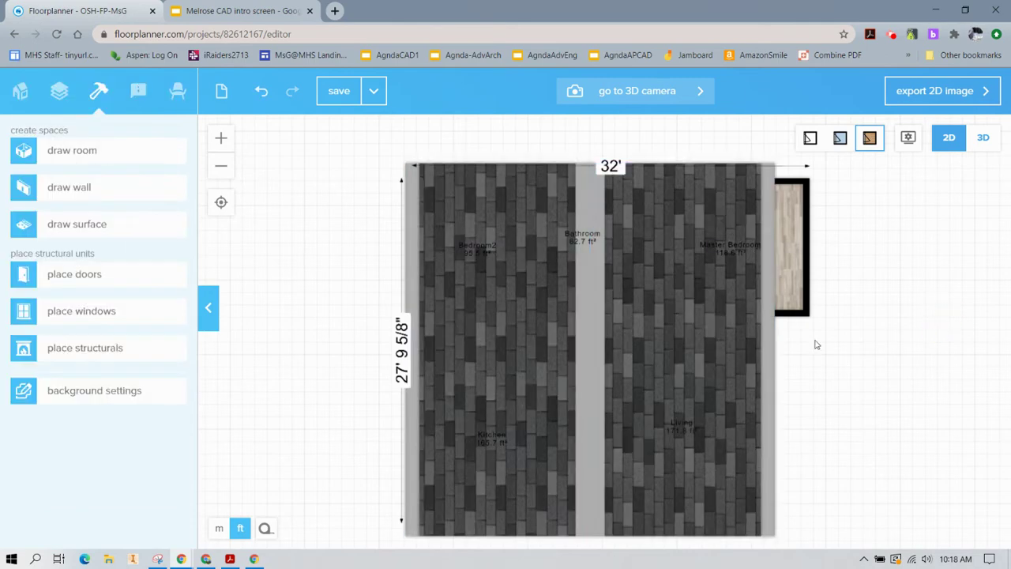
left_click(563, 371)
left_click_drag(84, 357, 37, 357)
type("5")
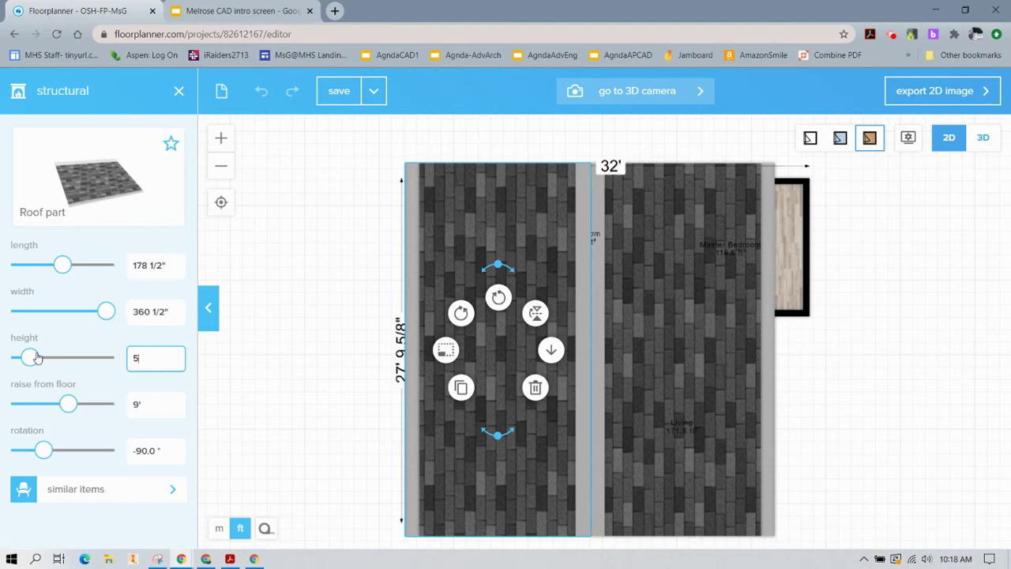
key("Return")
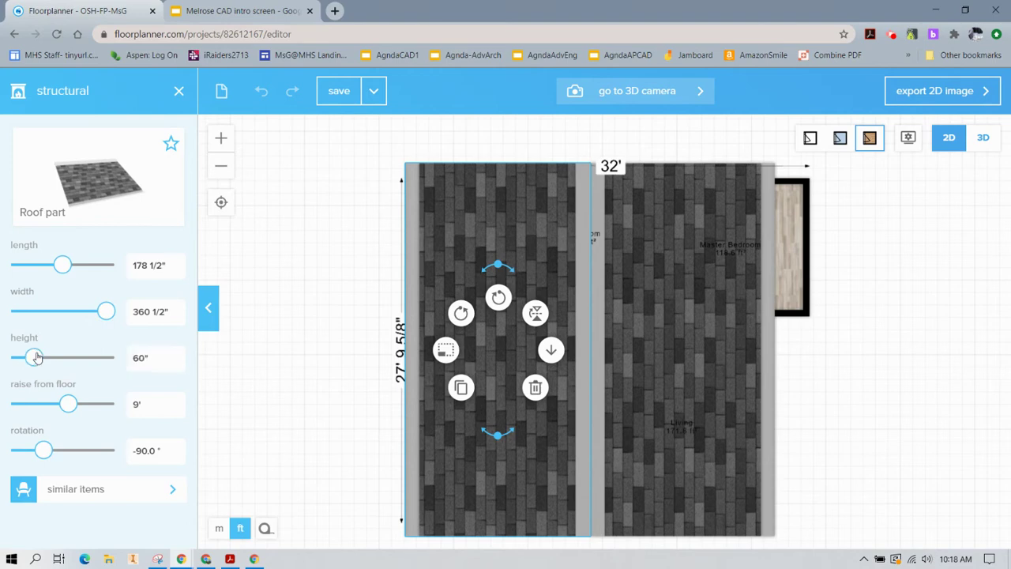
left_click(977, 150)
Orbit the 3D view to inspect the steeper gable, then return to the 2D plan
left_click_drag(895, 424, 914, 332)
right_click(871, 330)
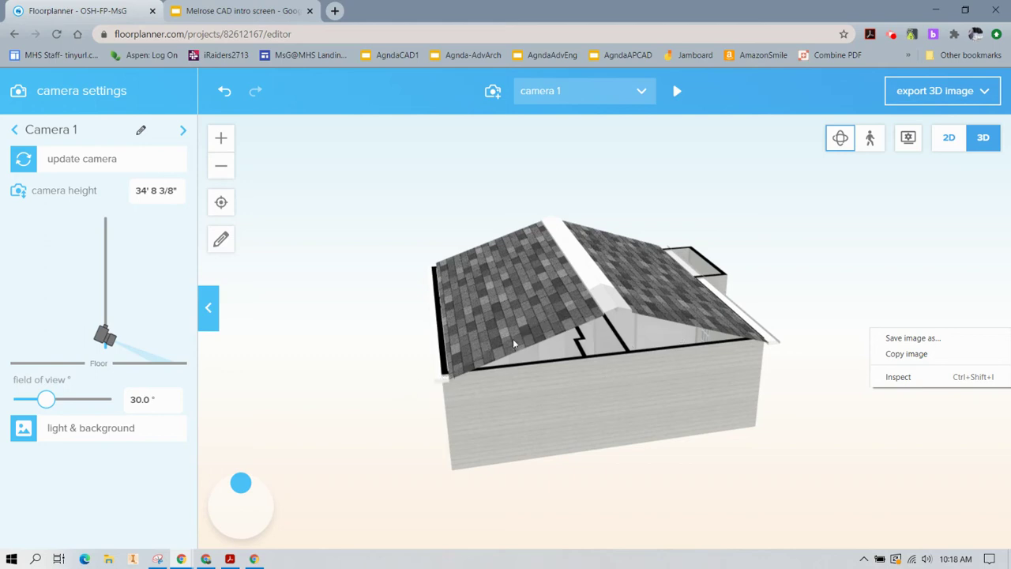
left_click(949, 152)
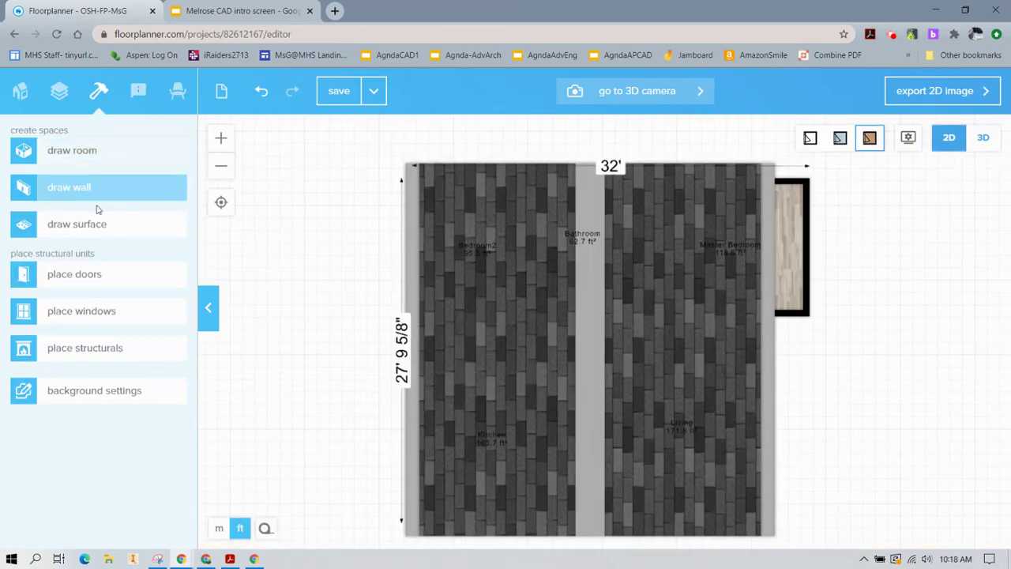
Place a sloped roof part over the master bedroom wing at 90°, stretched to 216 3/8" long
left_click(102, 226)
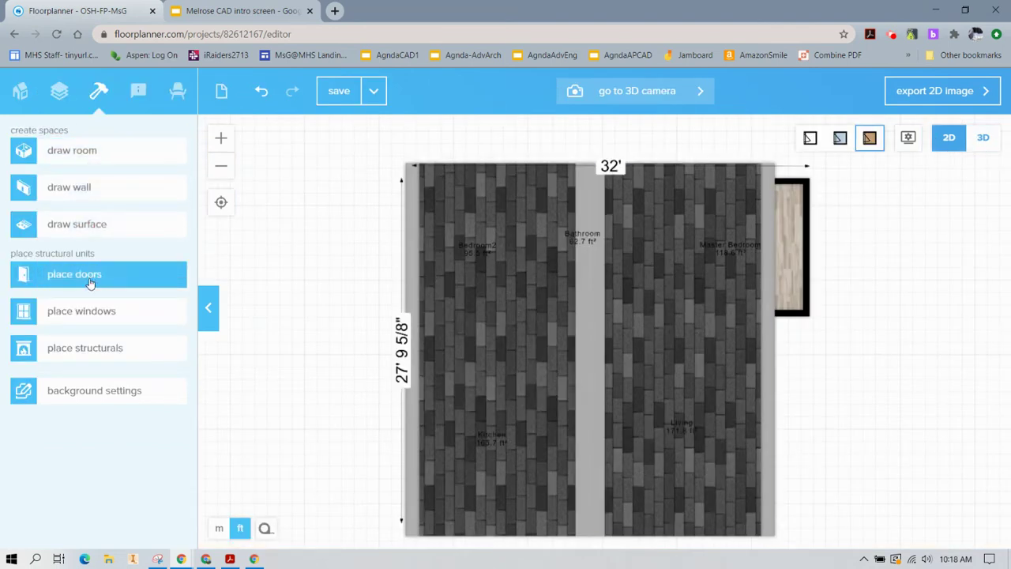
left_click(92, 349)
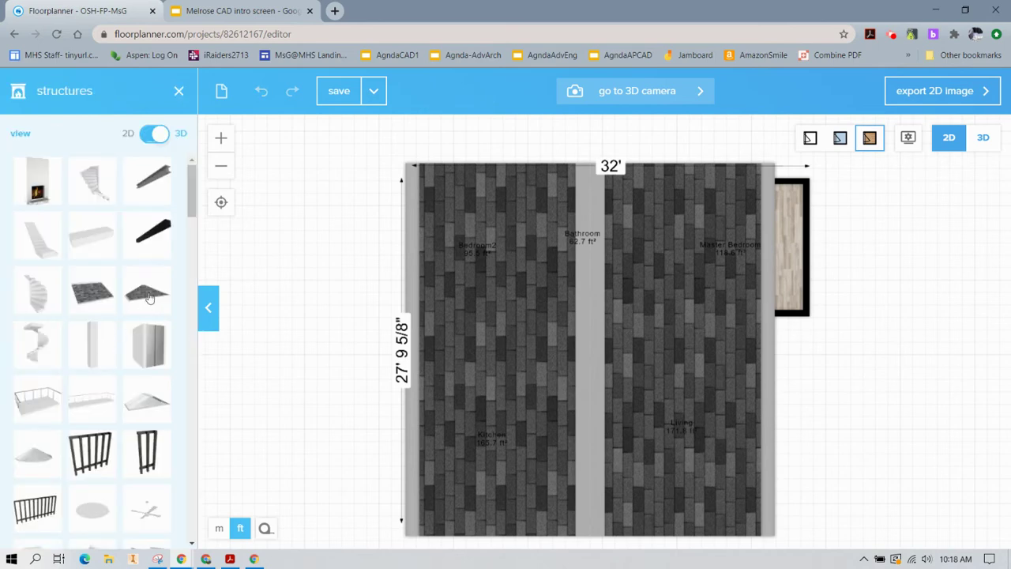
left_click_drag(148, 295, 819, 256)
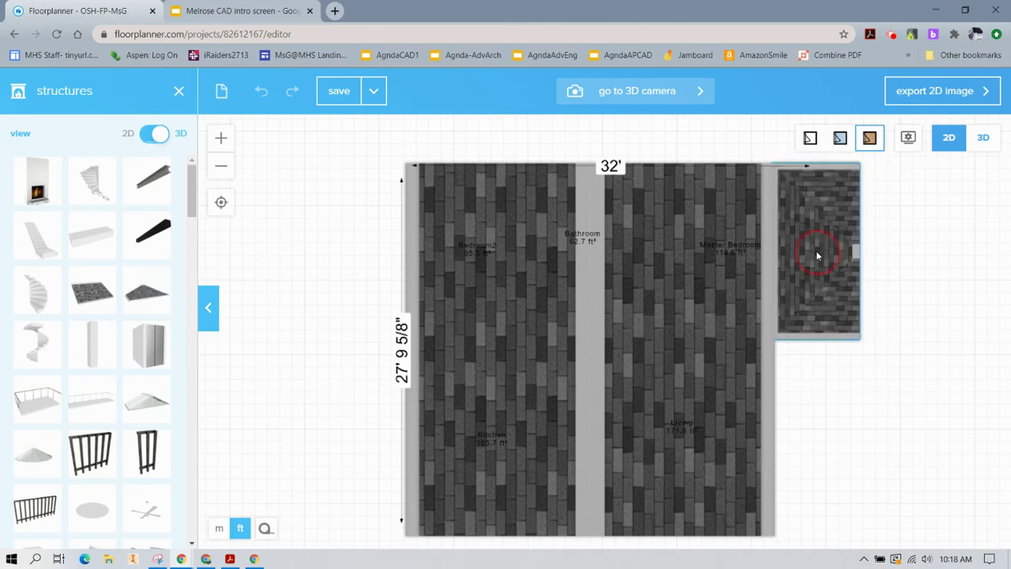
left_click(818, 256)
left_click(779, 217)
left_click(778, 216)
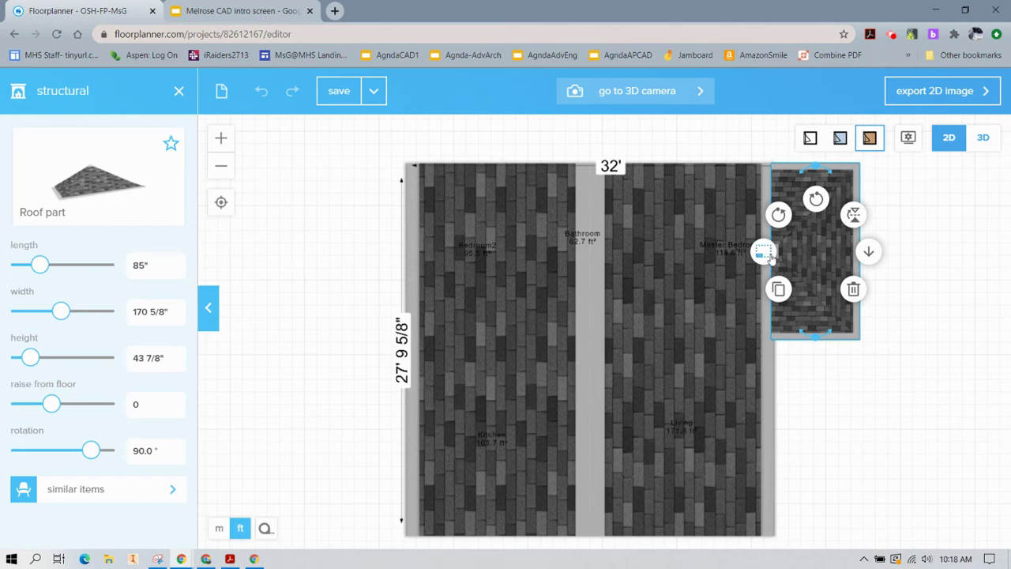
left_click(769, 254)
left_click_drag(771, 256, 634, 256)
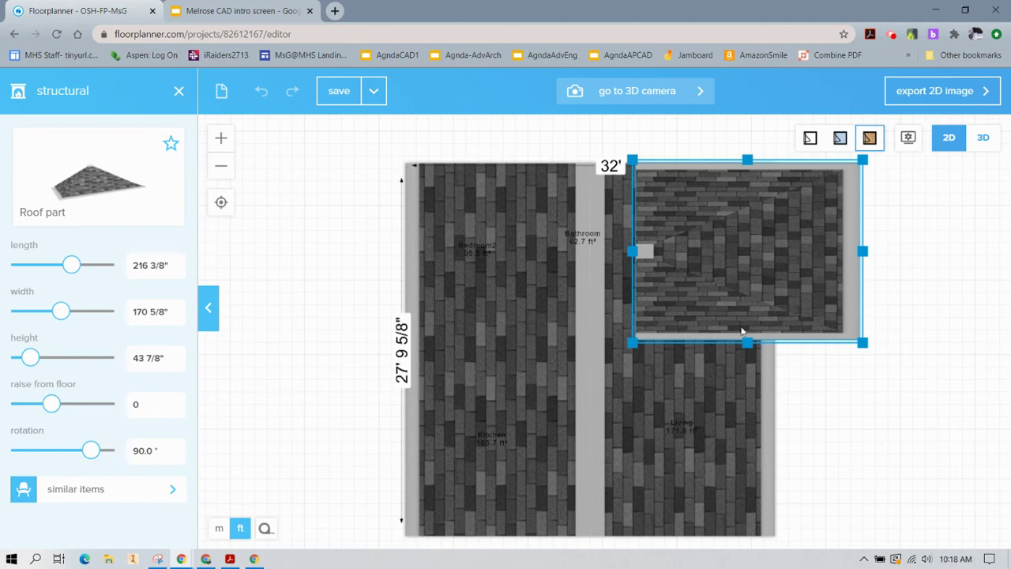
left_click(983, 140)
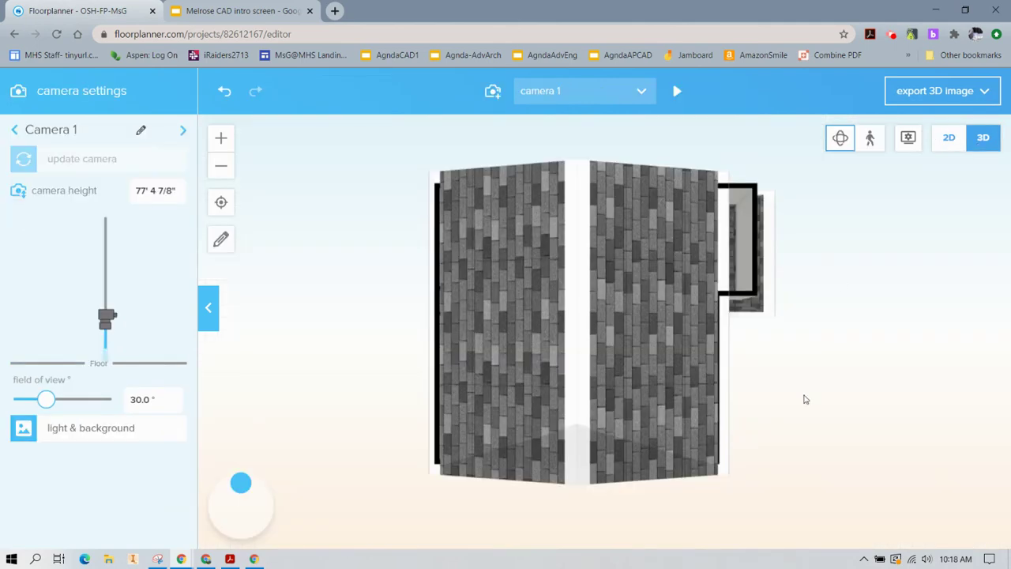
Give the bedroom wing's roof part a 48" (4') height and a 9' raise from floor
left_click(950, 150)
left_click(835, 268)
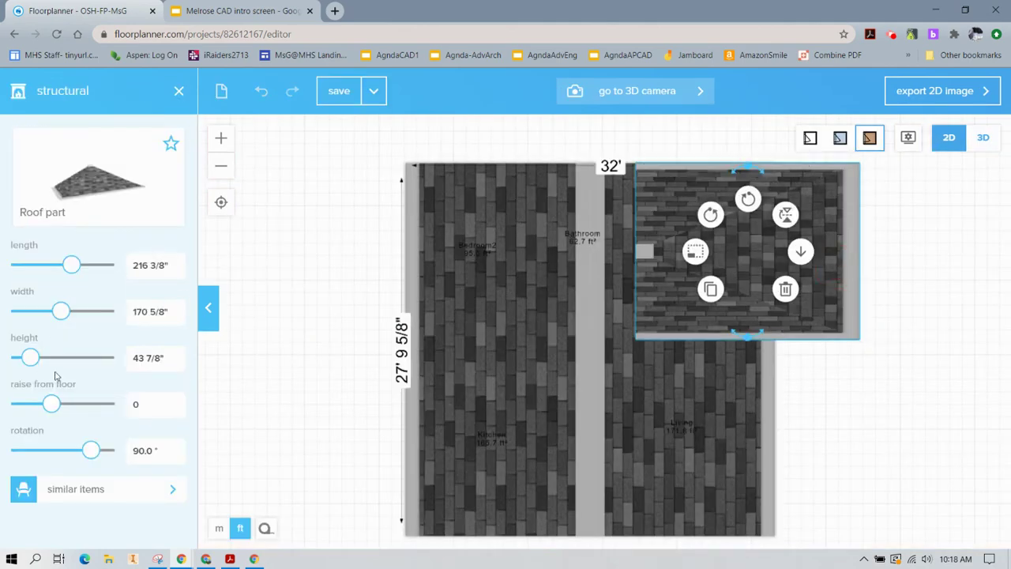
left_click(162, 360)
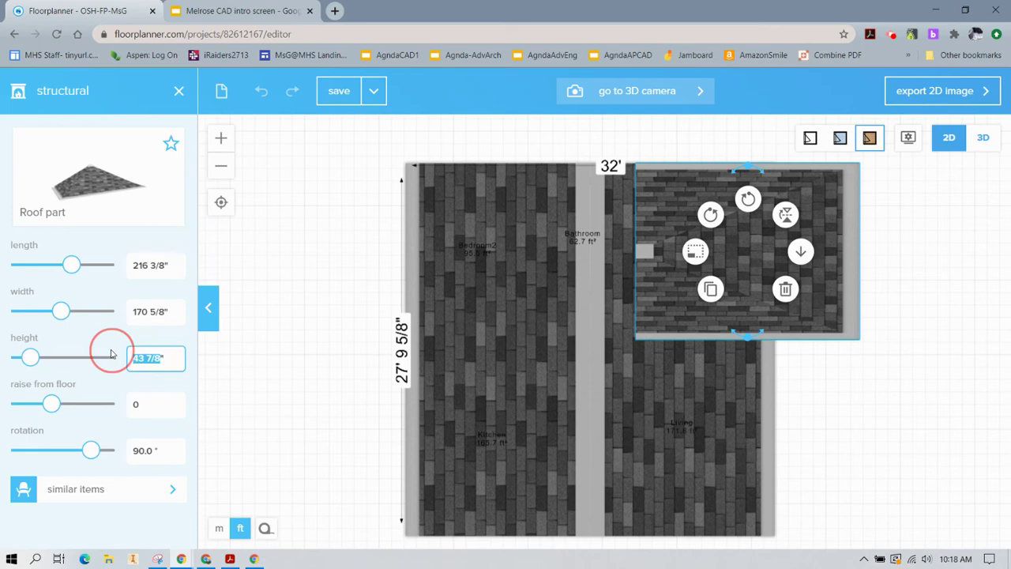
key("BackSpace")
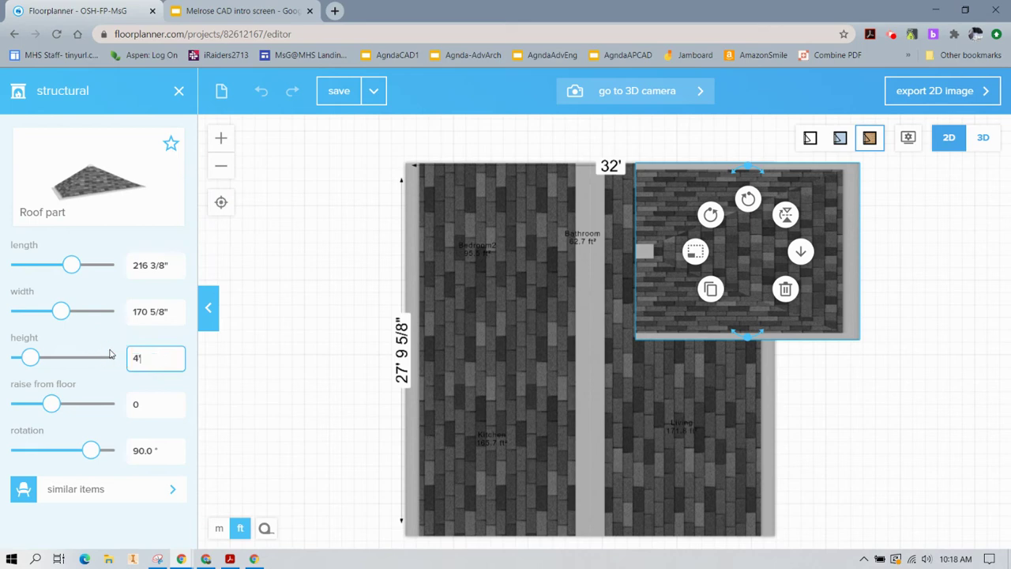
left_click(146, 401)
left_click(124, 406)
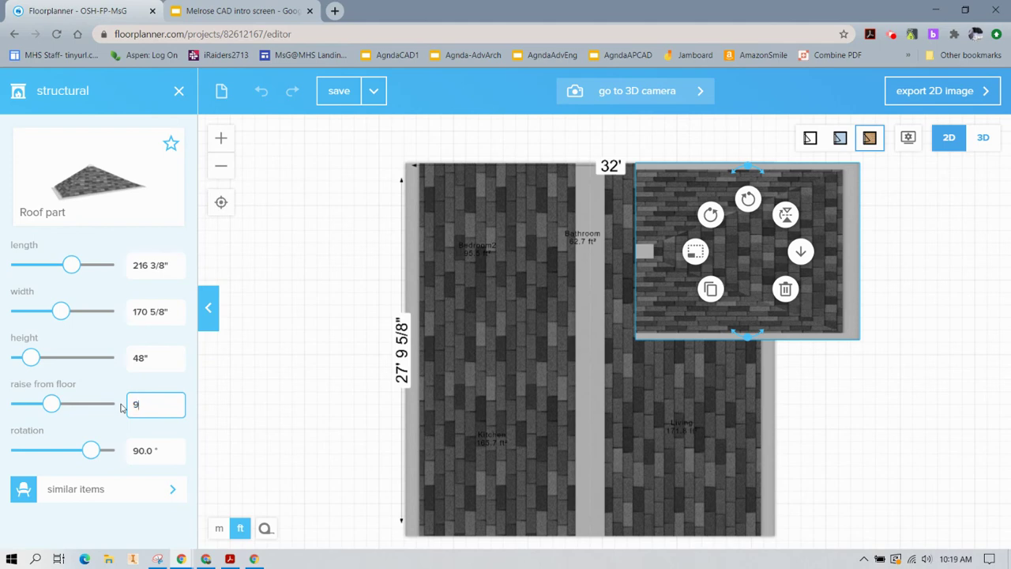
type("9'")
left_click(344, 366)
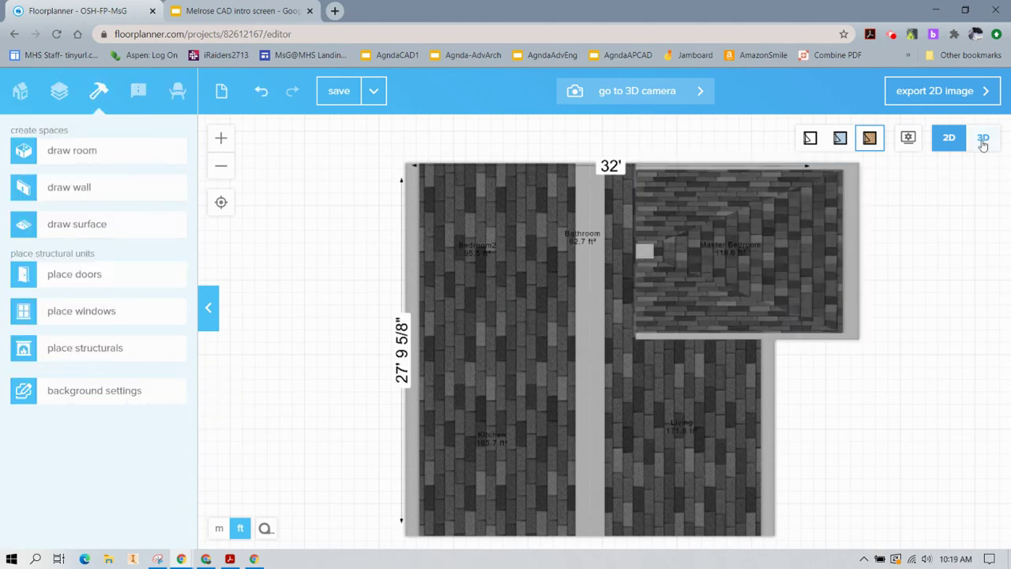
Orbit the 3D model to inspect the main gable and the bedroom wing's roof together
left_click(983, 141)
left_click_drag(858, 387, 838, 281)
mouse_move(838, 281)
right_mouse_down()
mouse_move(792, 286)
mouse_move(834, 270)
right_mouse_up()
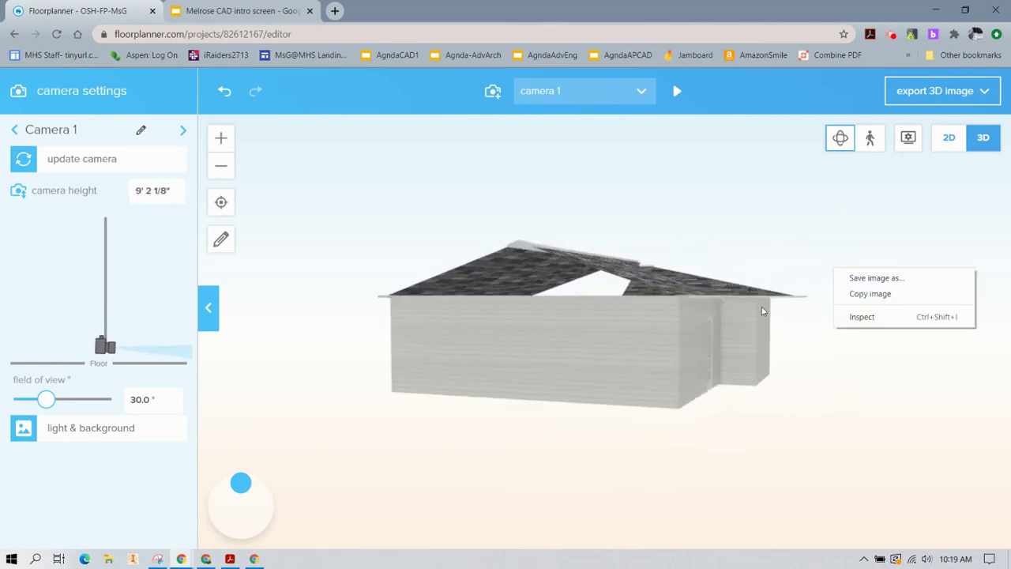
left_click_drag(803, 348, 584, 382)
right_click_drag(584, 382, 530, 352)
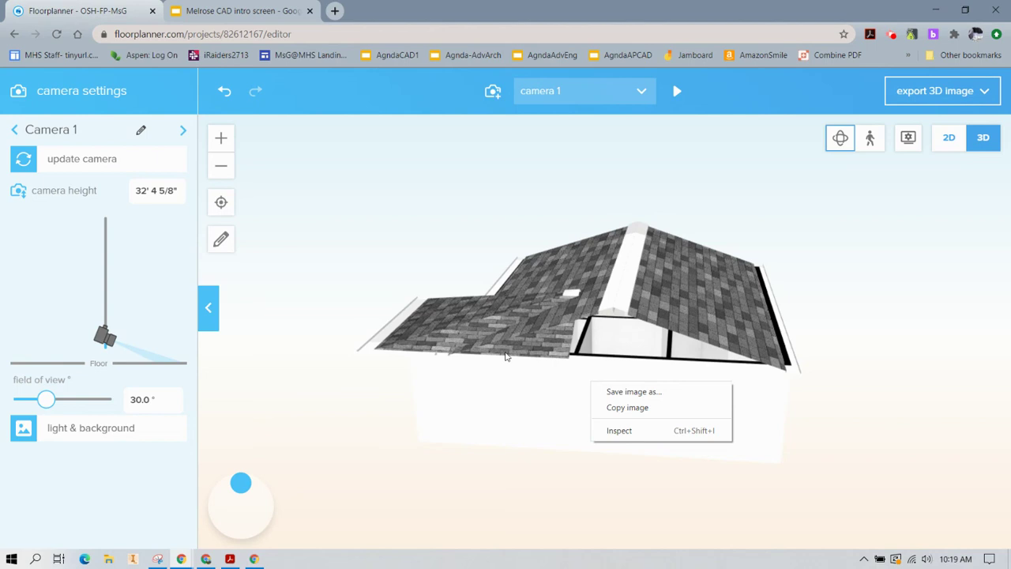
right_click_drag(360, 421, 604, 427)
left_click(379, 452)
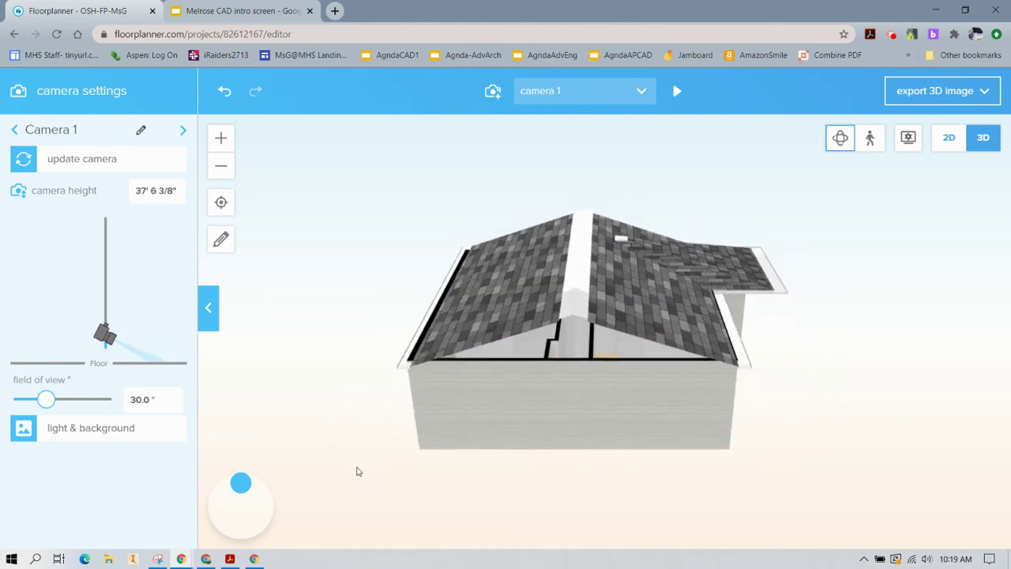